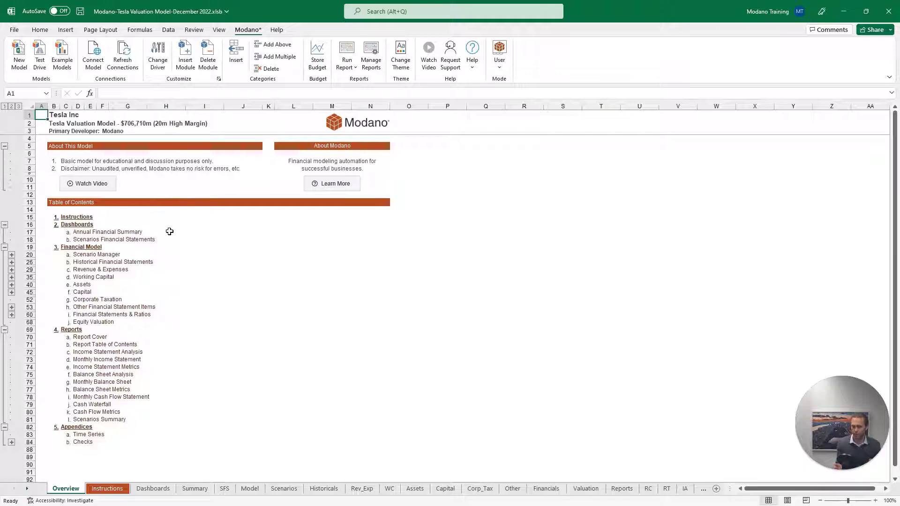
Preview the Annual Financial Summary dashboard and Income Statement Metrics revenue charts, returning to Overview after each
left_click(125, 237)
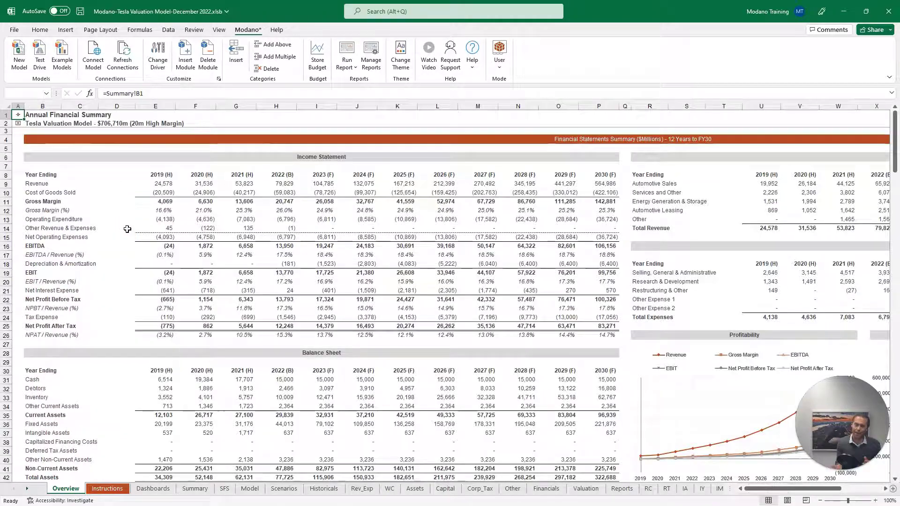
left_click(18, 123)
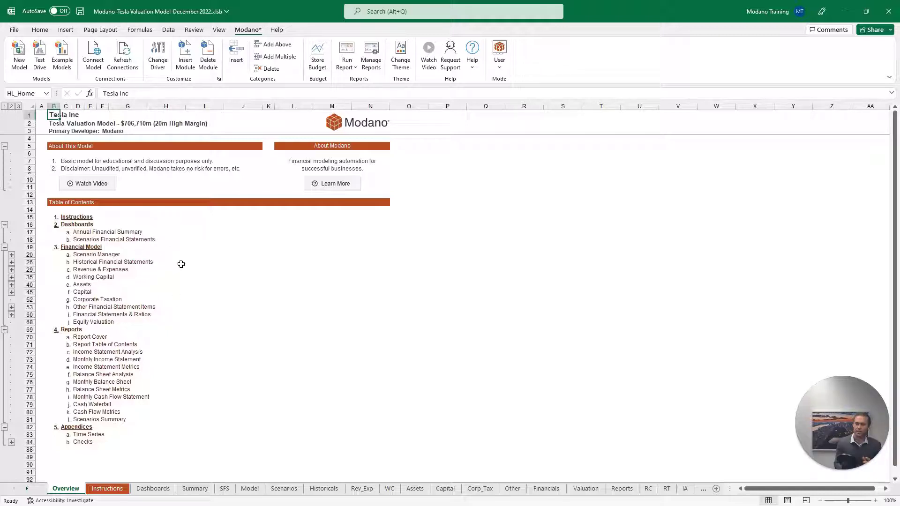
left_click(120, 232)
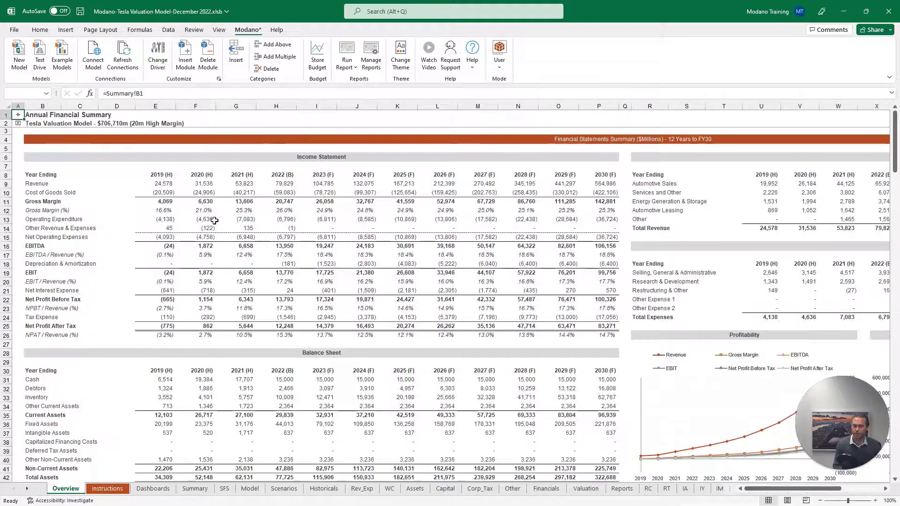
scroll(282, 246, "down", 8)
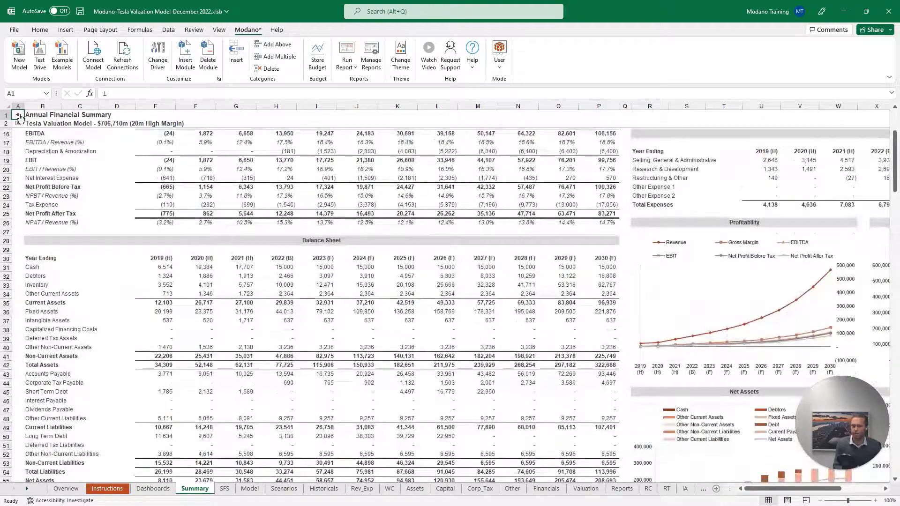
left_click(18, 115)
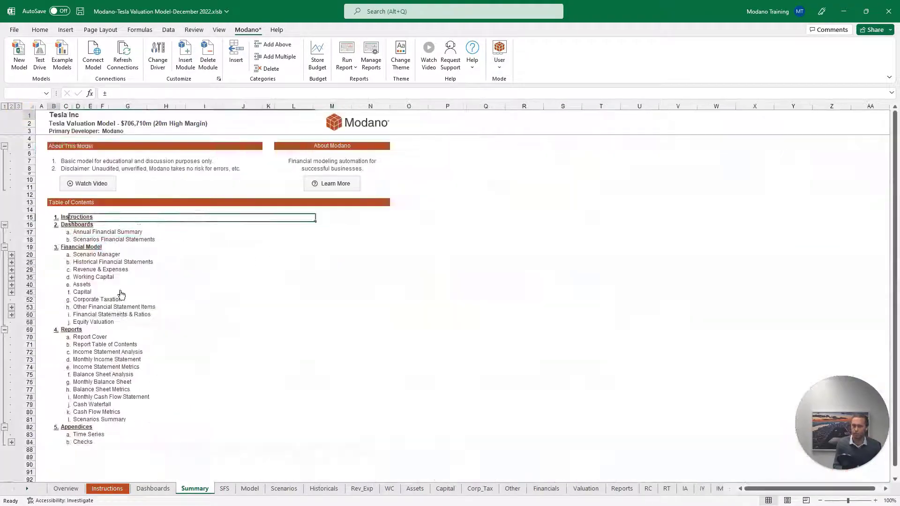
left_click(118, 366)
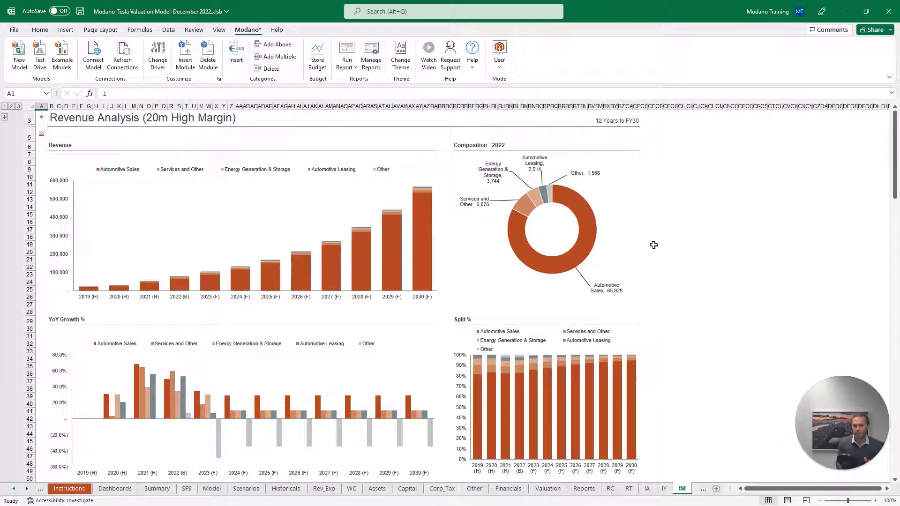
left_click(41, 121)
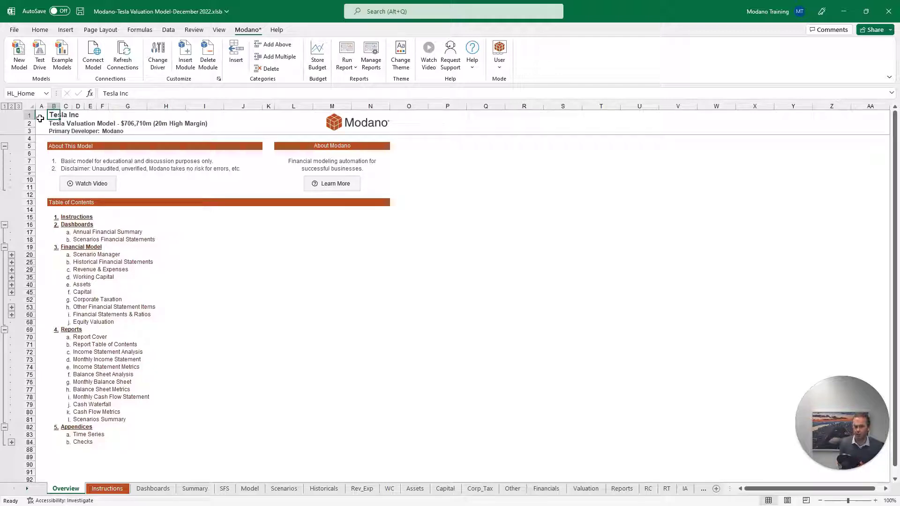
left_click(115, 255)
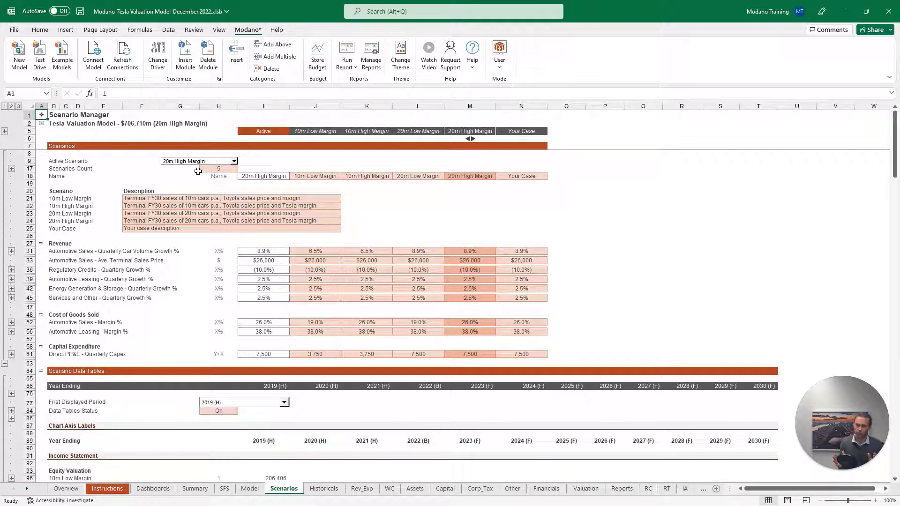
left_click(41, 115)
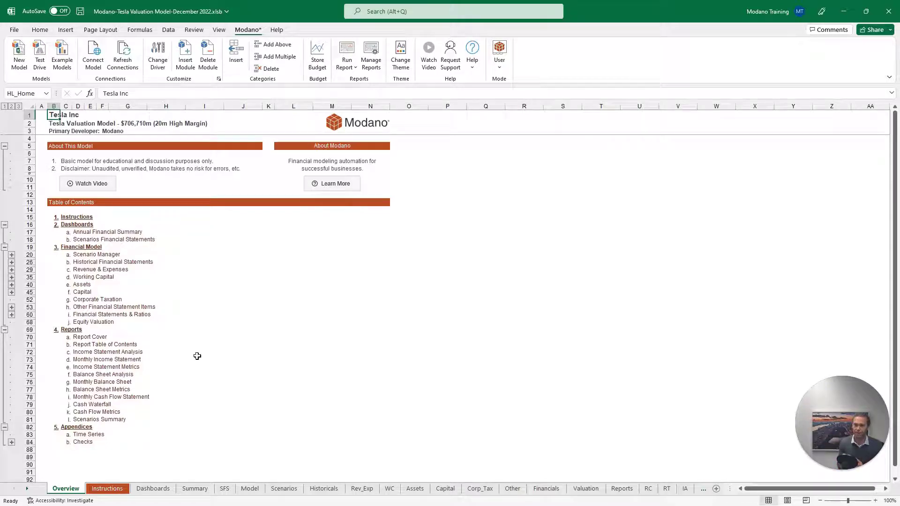
left_click(136, 262)
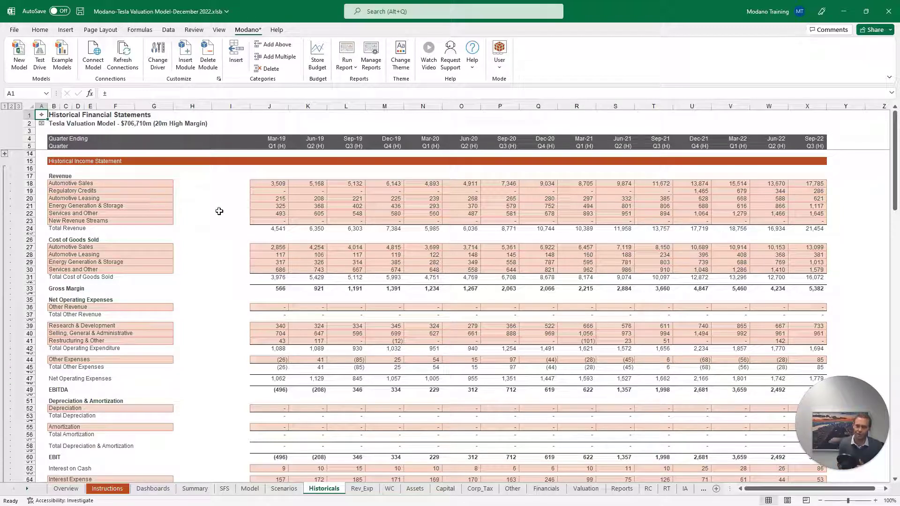
scroll(218, 211, "down", 6)
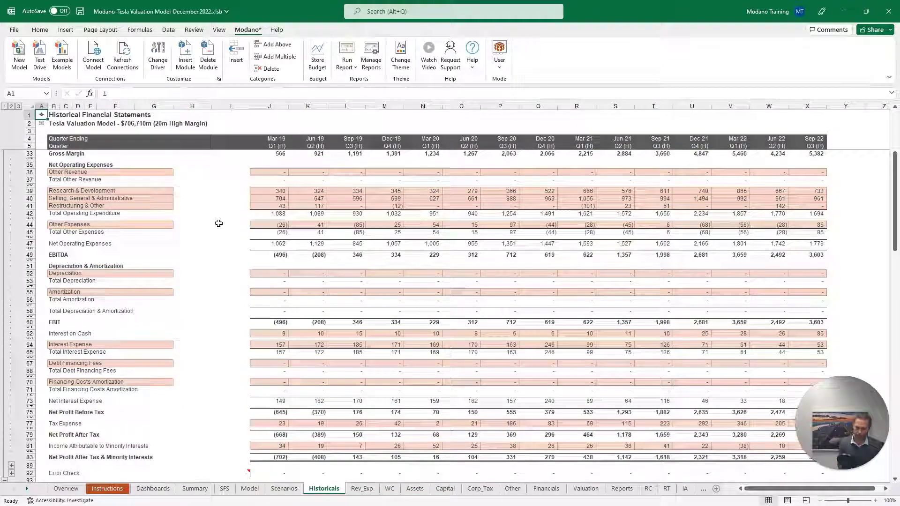
scroll(218, 223, "down", 6)
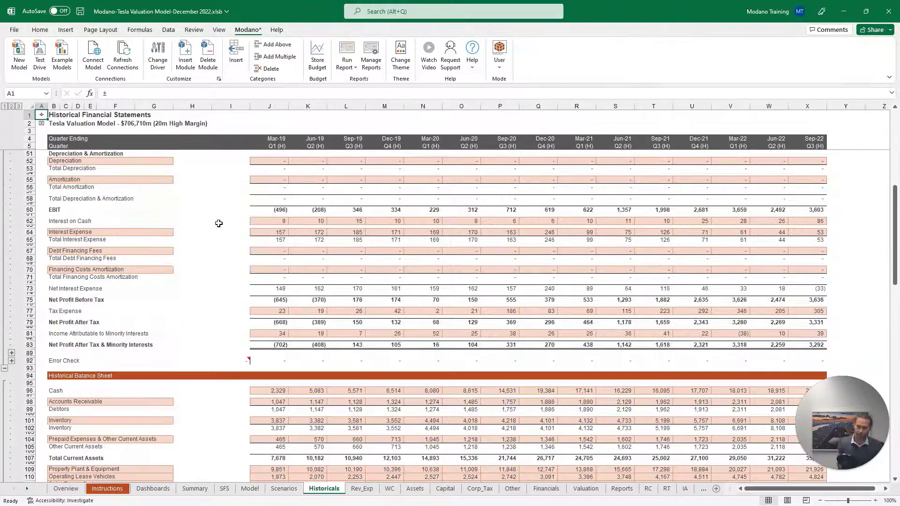
left_click(42, 115)
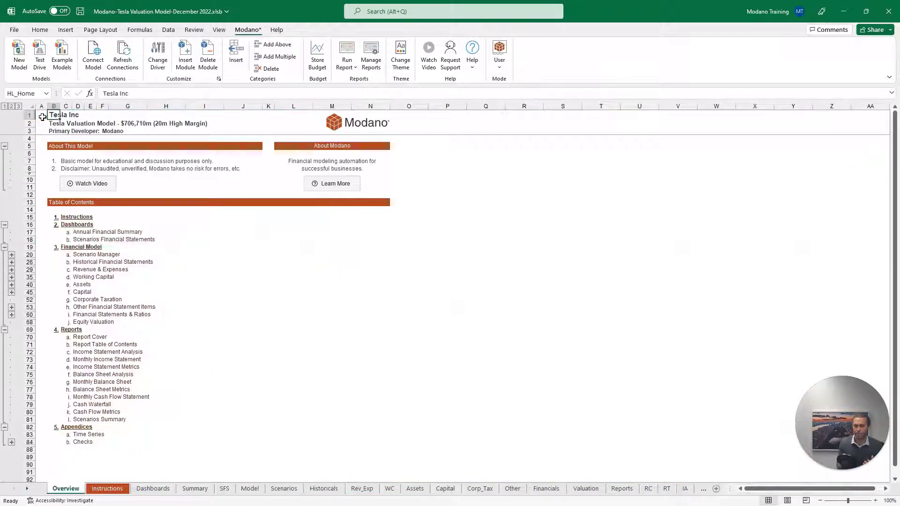
Open the Rev_Exp sheet and browse its quarterly revenue, cost of goods sold and opex forecasts
left_click(125, 275)
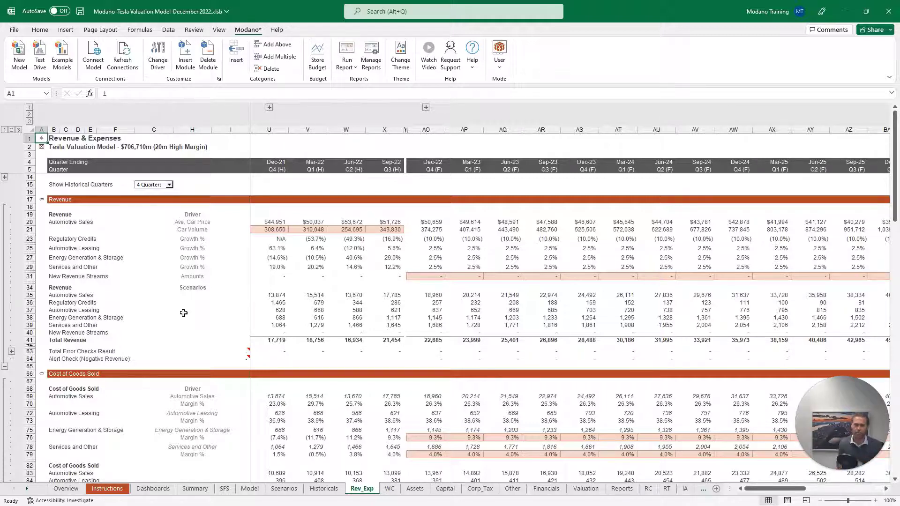
scroll(184, 313, "down", 8)
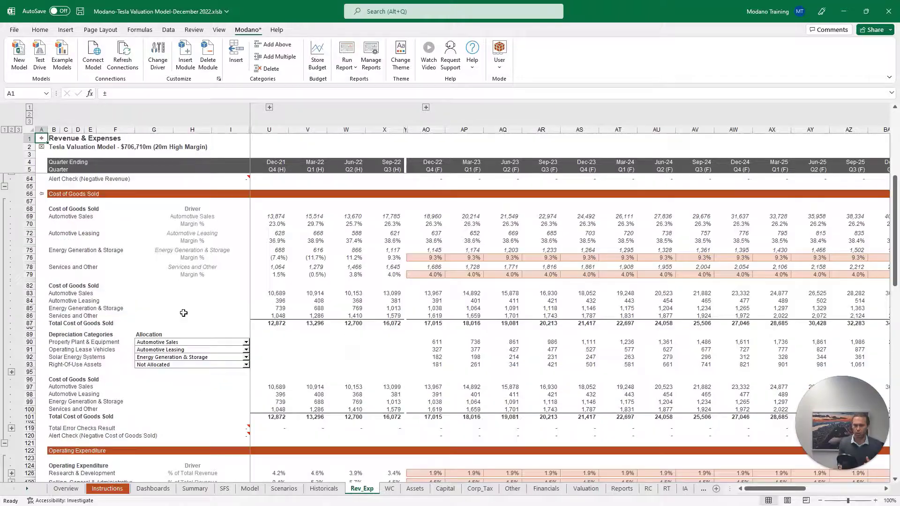
scroll(184, 312, "down", 9)
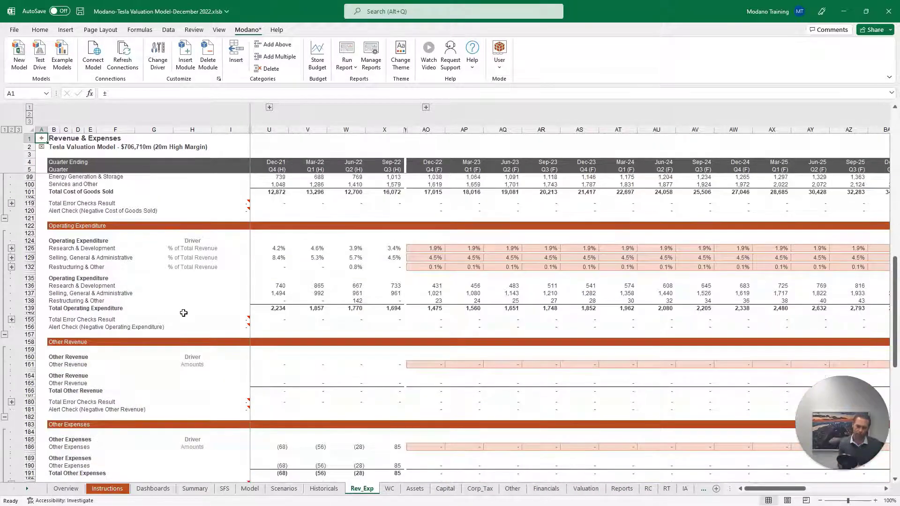
scroll(183, 313, "up", 12)
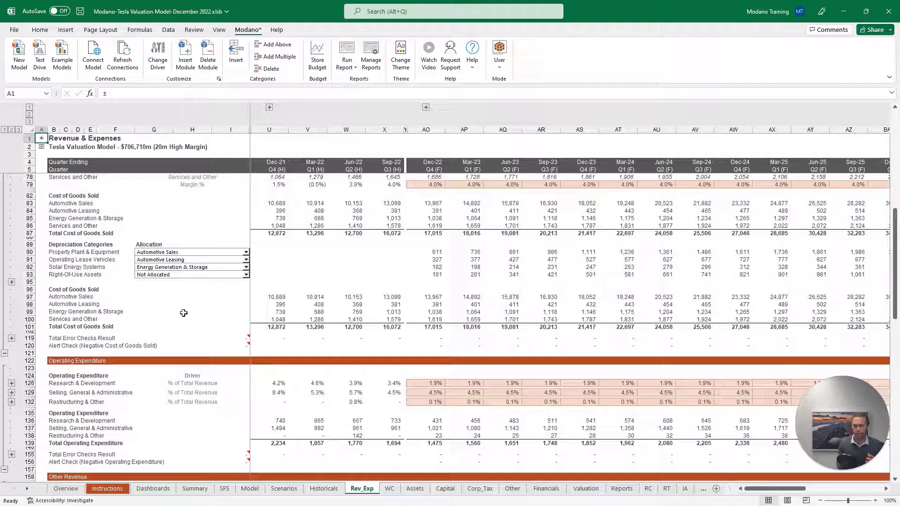
scroll(184, 312, "up", 3)
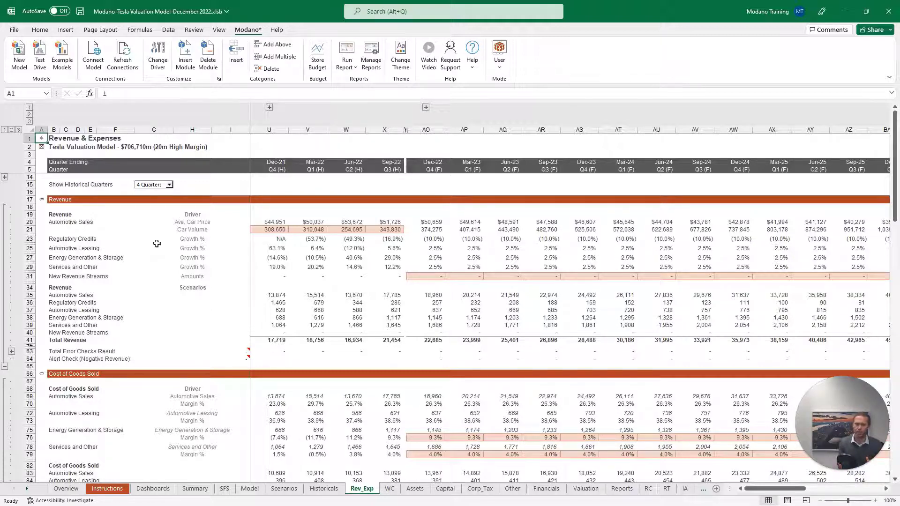
left_click(41, 200)
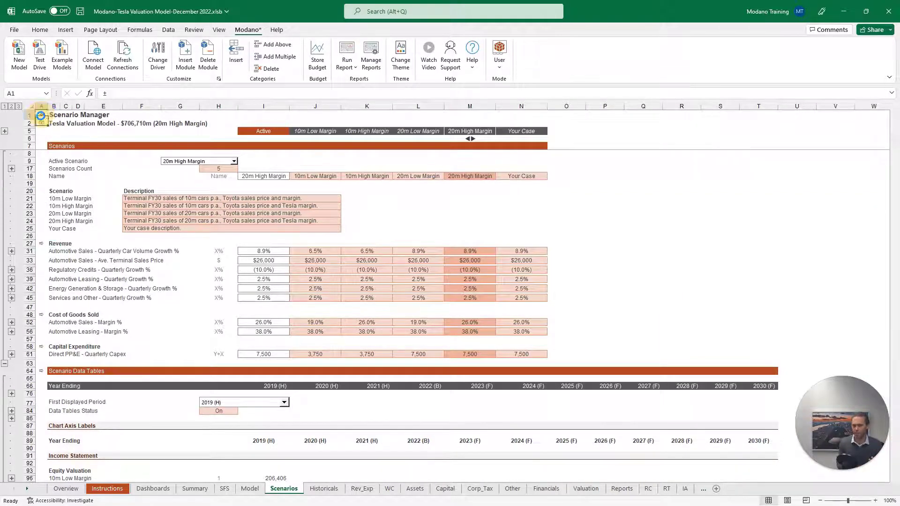
left_click(41, 115)
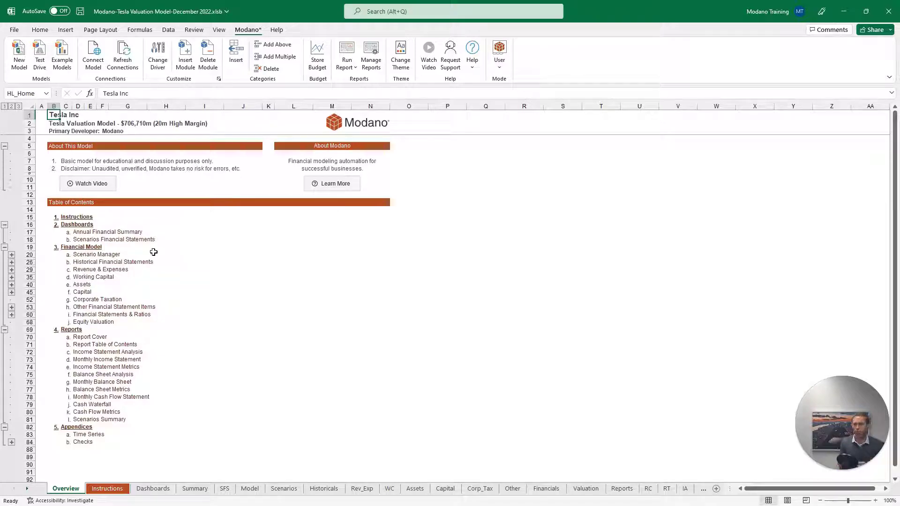
left_click(109, 253)
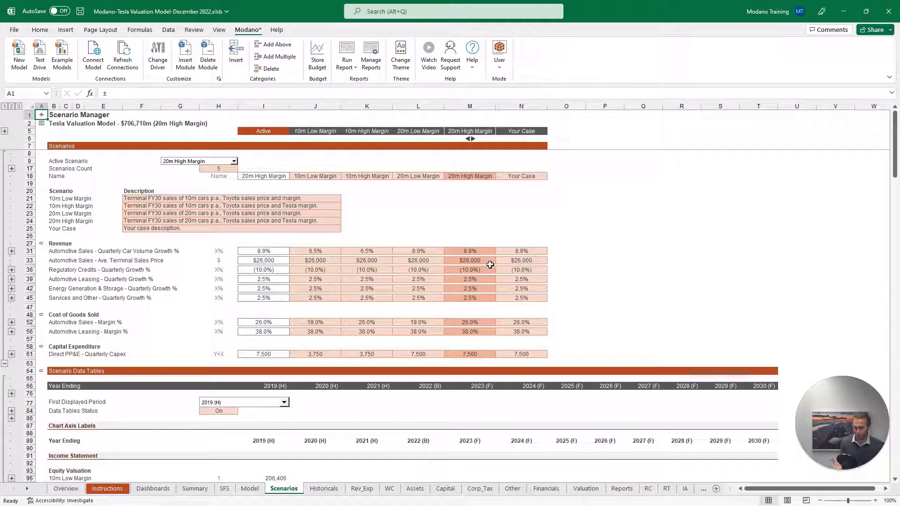
Set workbook calculation to Automatic Except for Data Tables, then return to the Overview contents
scroll(422, 300, "down", 4)
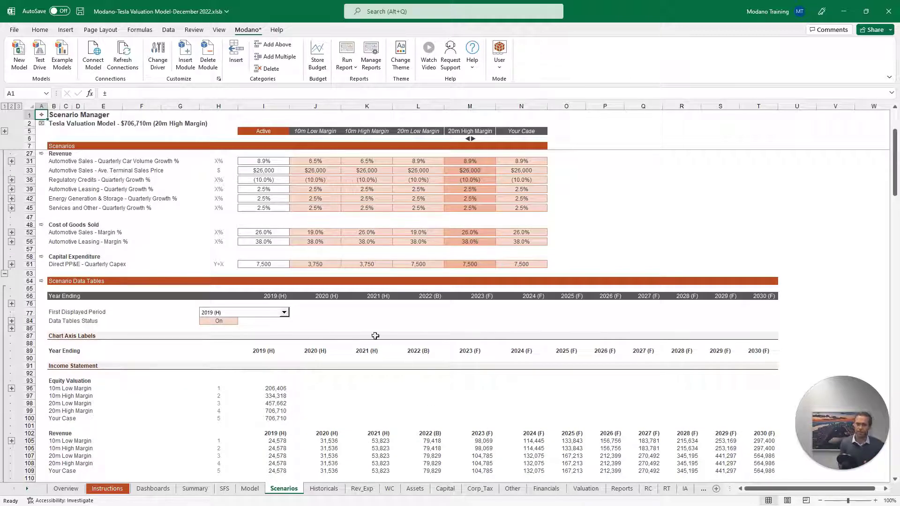
left_click(139, 29)
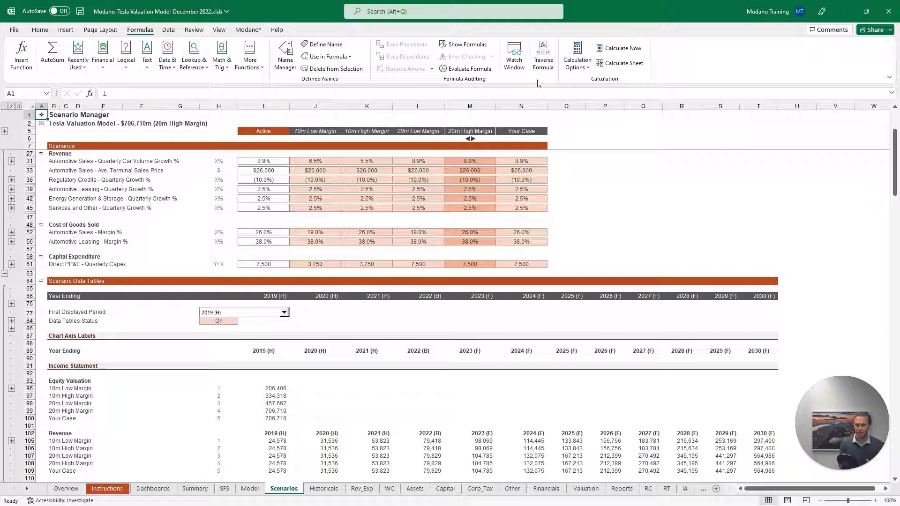
left_click(576, 61)
left_click(580, 97)
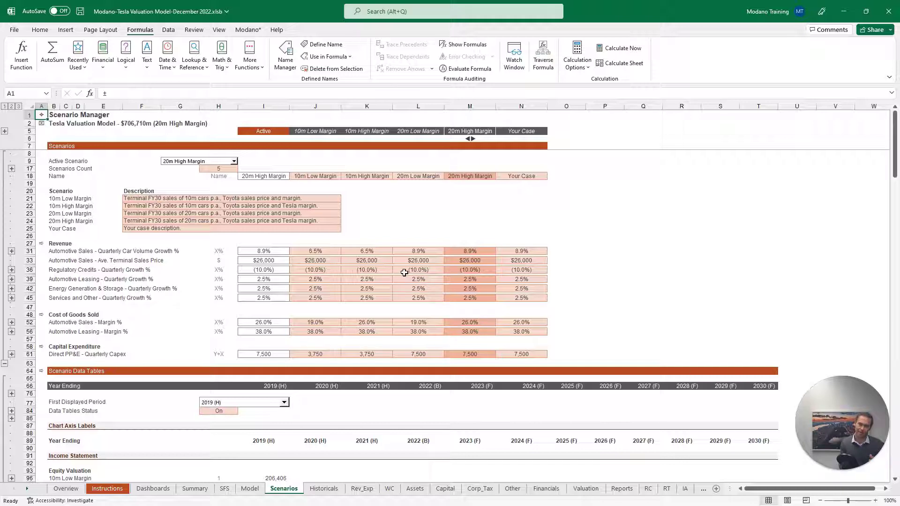
left_click(41, 114)
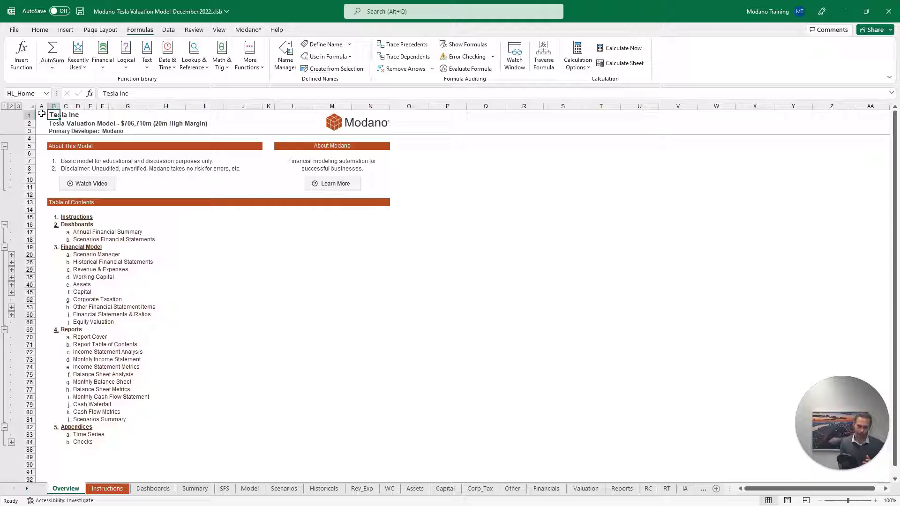
left_click(102, 324)
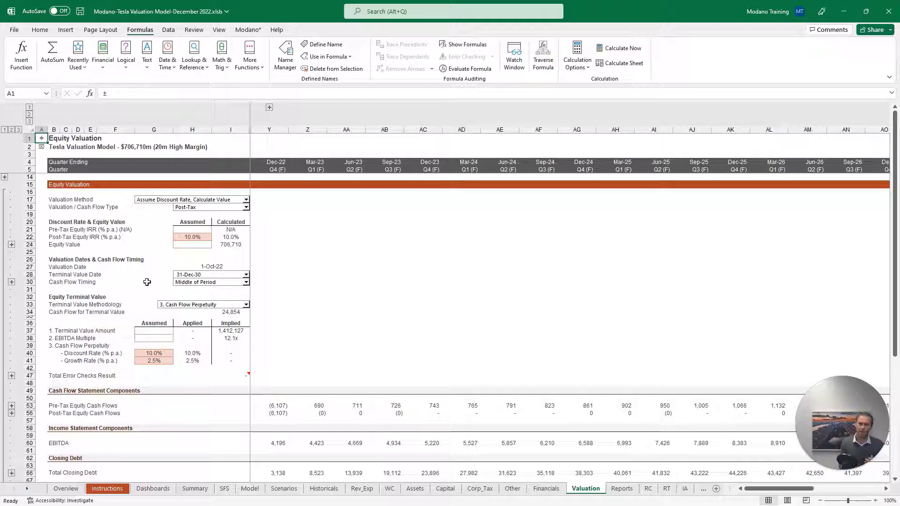
Open the Scenario Manager sheet and follow its Revenue link to the revenue forecast calculations
left_click(42, 136)
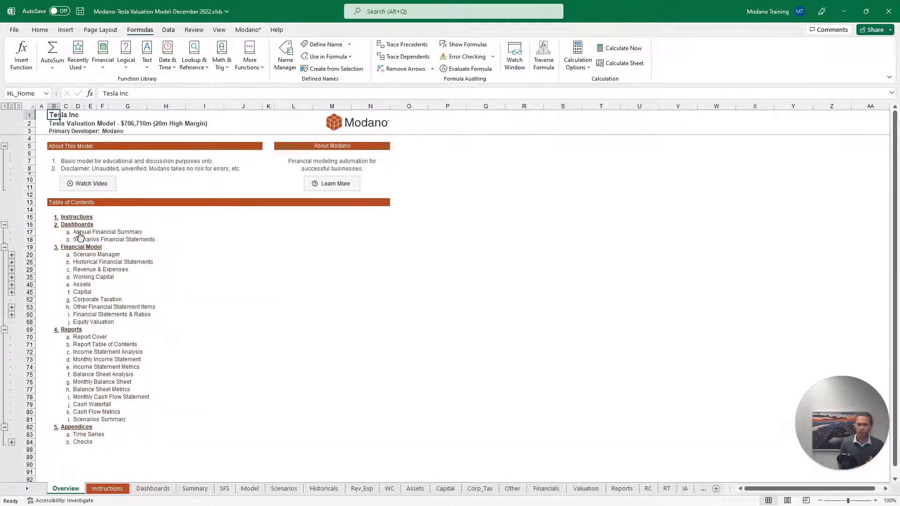
left_click(106, 257)
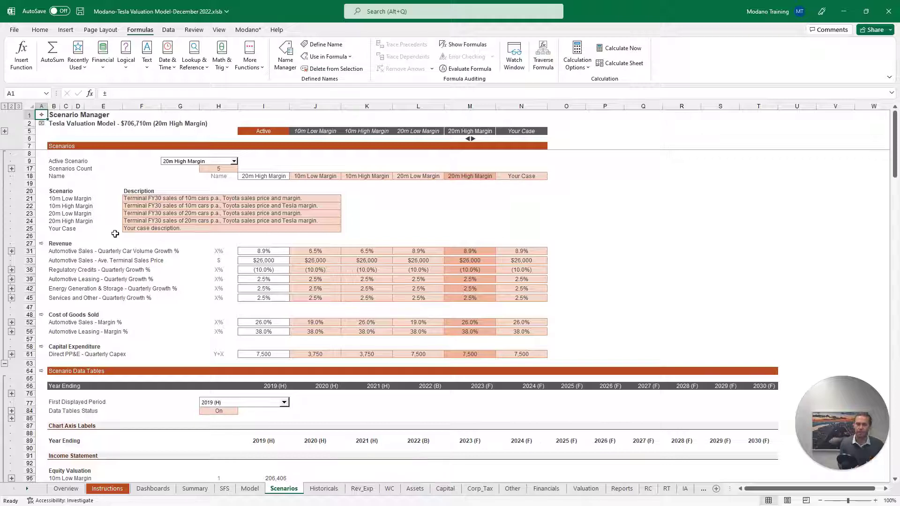
left_click(41, 243)
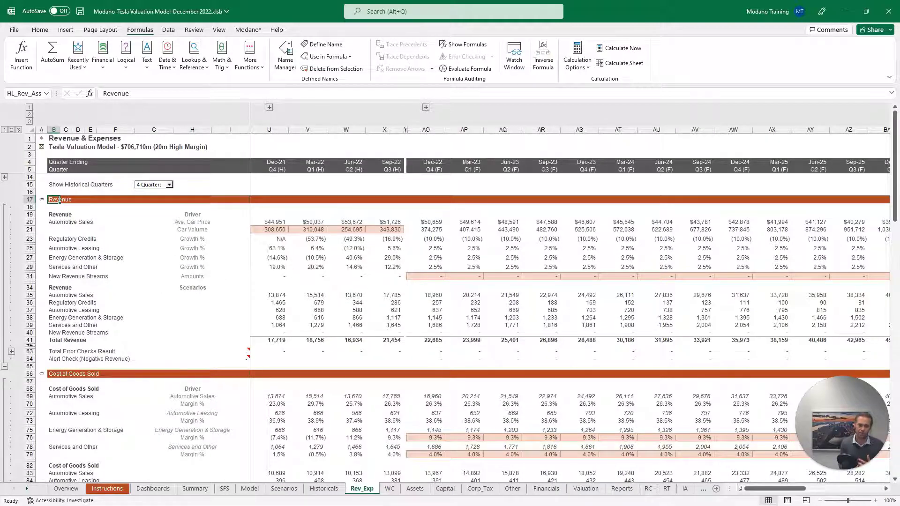
Check the Mar-30 car volume formula and total BR21:BU21, then return to Revenue assumptions
left_click_drag(748, 488, 849, 497)
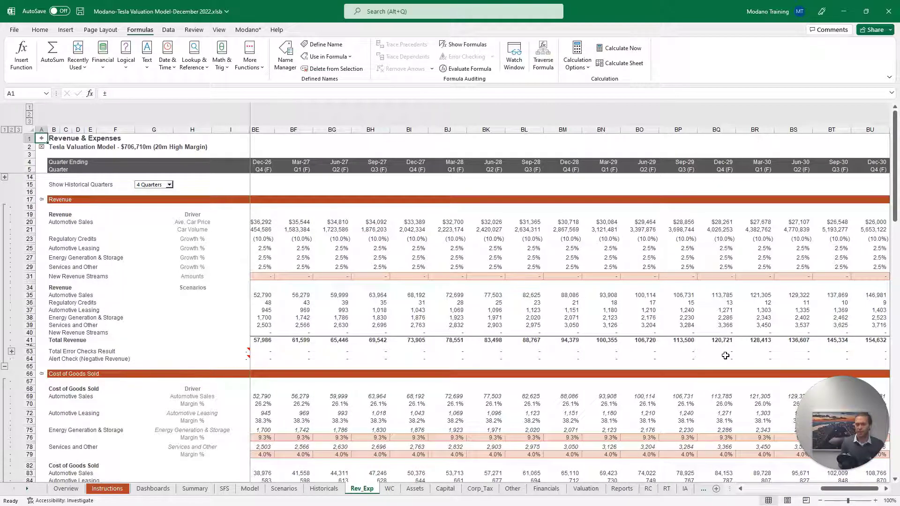
left_click(761, 229)
left_click_drag(803, 229, 876, 229)
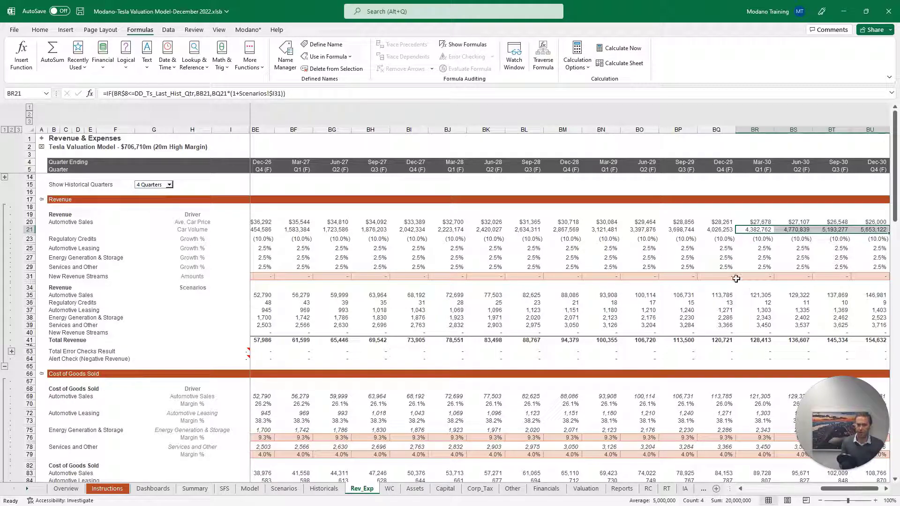
scroll(717, 281, "down", 3)
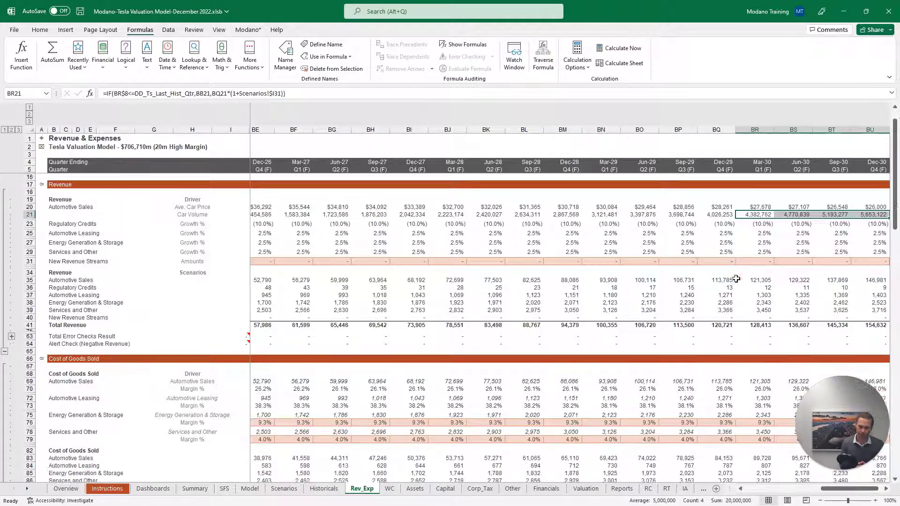
scroll(695, 372, "up", 3)
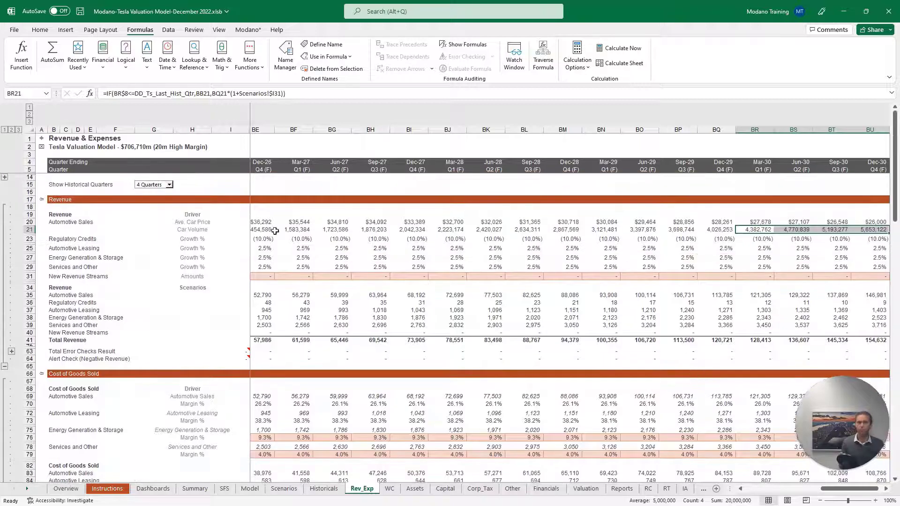
left_click(41, 199)
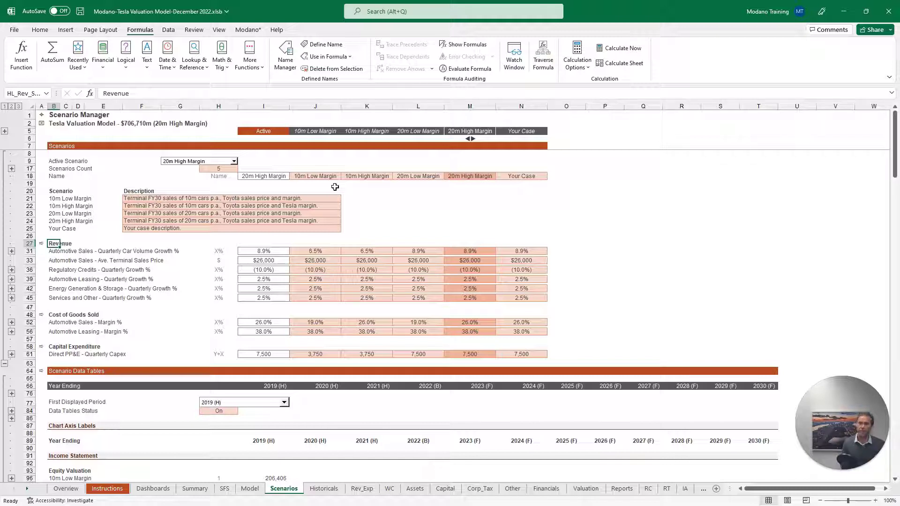
Jump to cell A1 with Ctrl+Home and follow its home link to the Overview sheet
key("ctrl+Home")
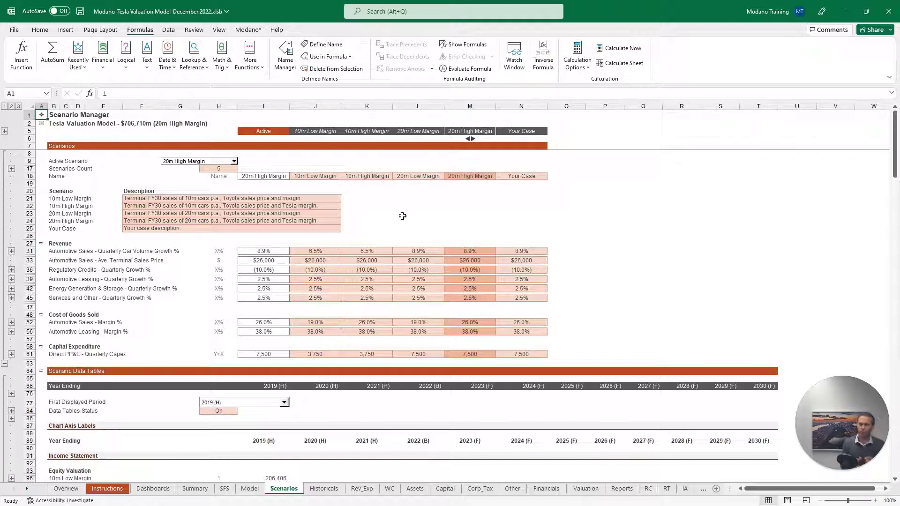
left_click(41, 116)
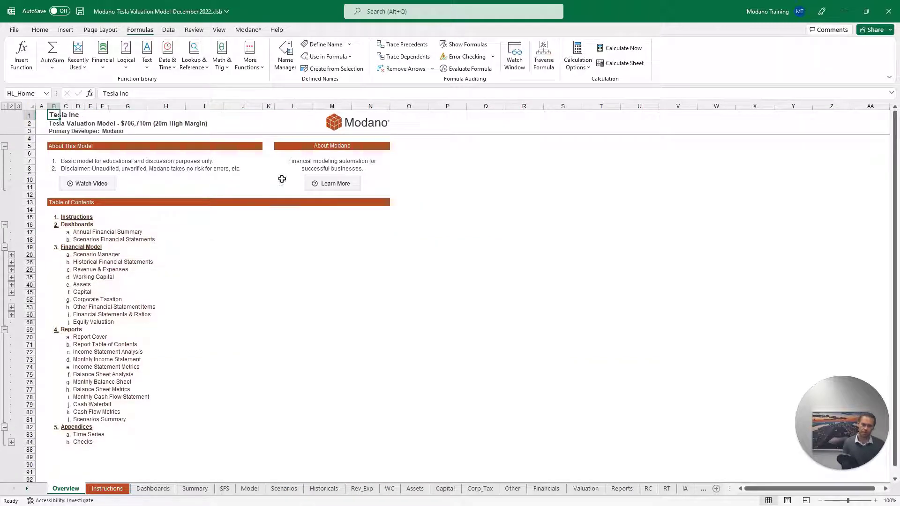